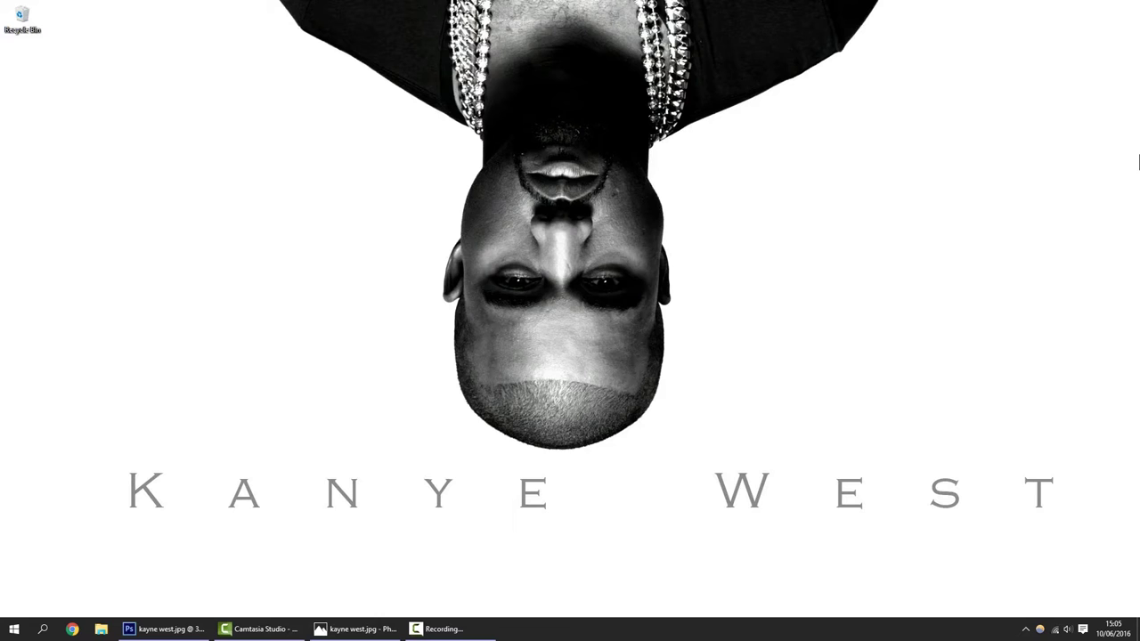
View the reference photo, close the photo viewer, and bring Camtasia Studio to the front.
{"action": "left_click", "coordinate": [328, 626]}
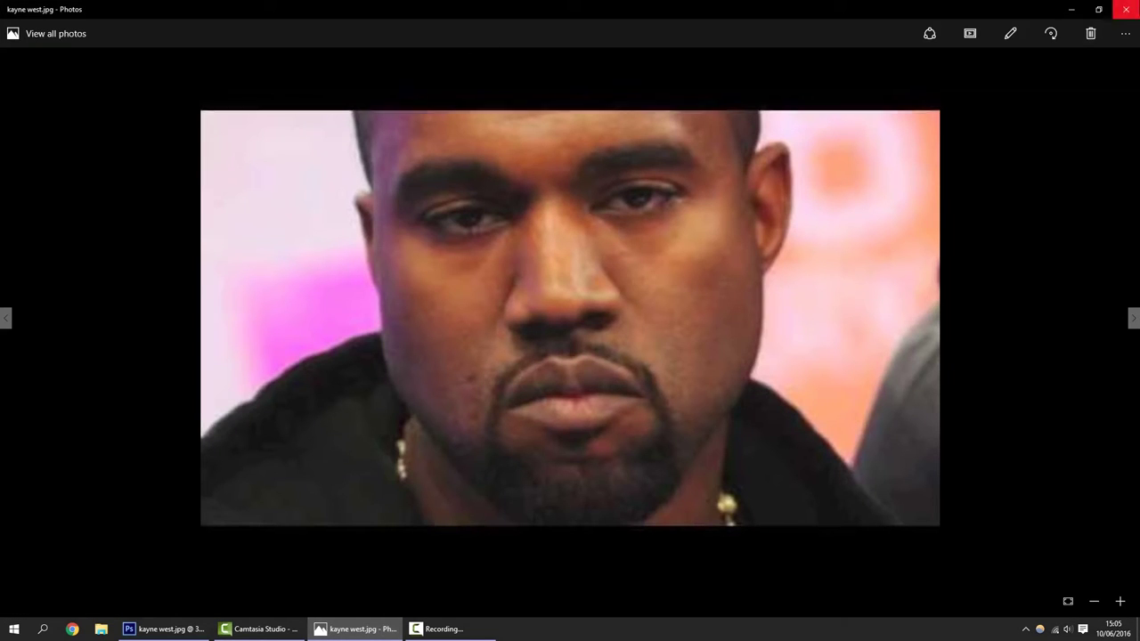
{"action": "left_click", "coordinate": [1126, 9]}
{"action": "left_click", "coordinate": [245, 634]}
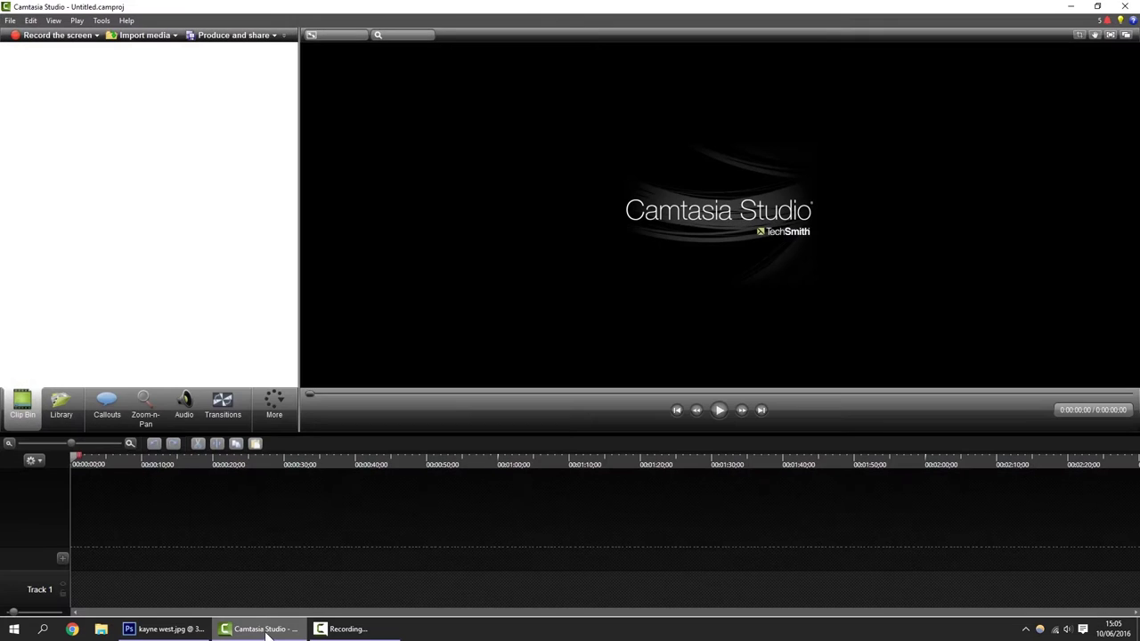
In kayne west.jpg, show the face and features outline layers and add an empty Layer 3.
{"action": "left_click", "coordinate": [164, 629]}
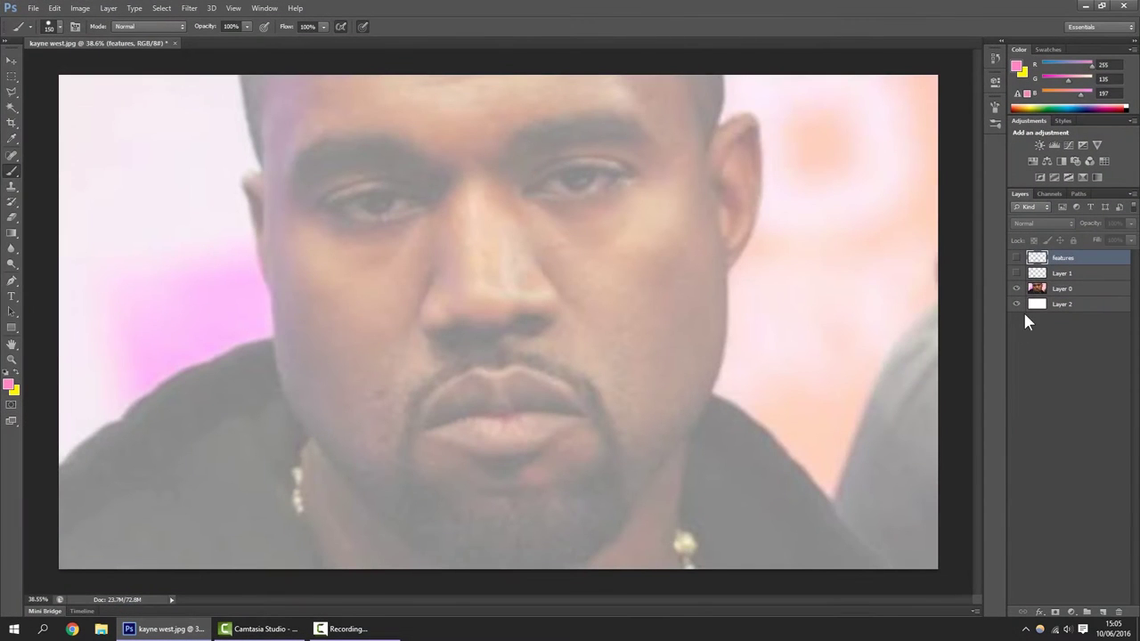
{"action": "left_click", "coordinate": [1016, 273]}
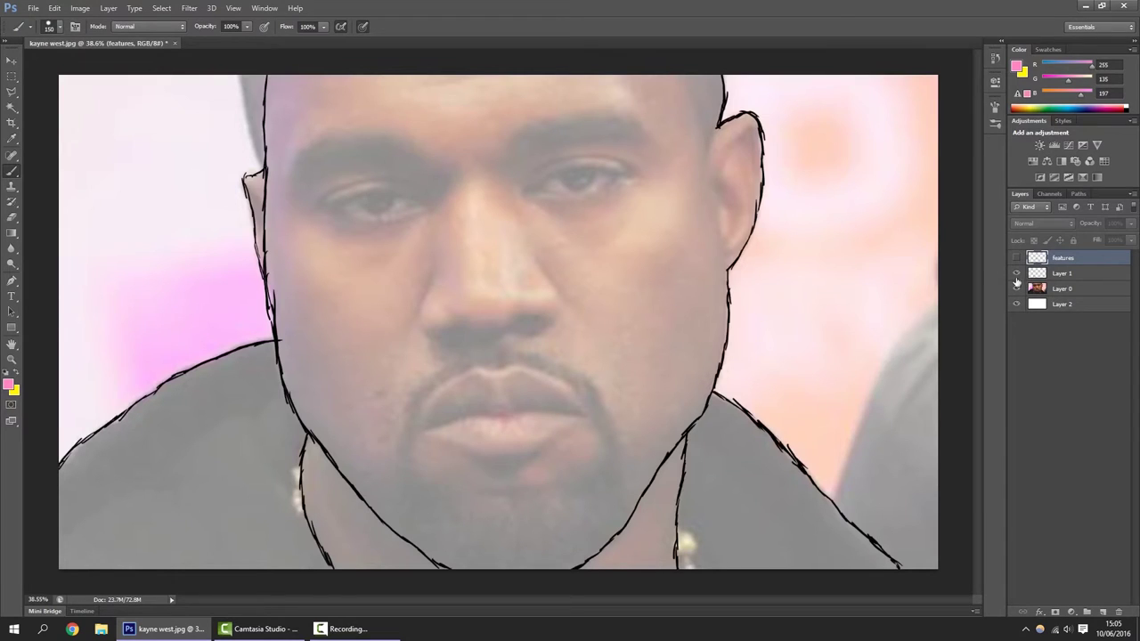
{"action": "left_click", "coordinate": [1017, 258]}
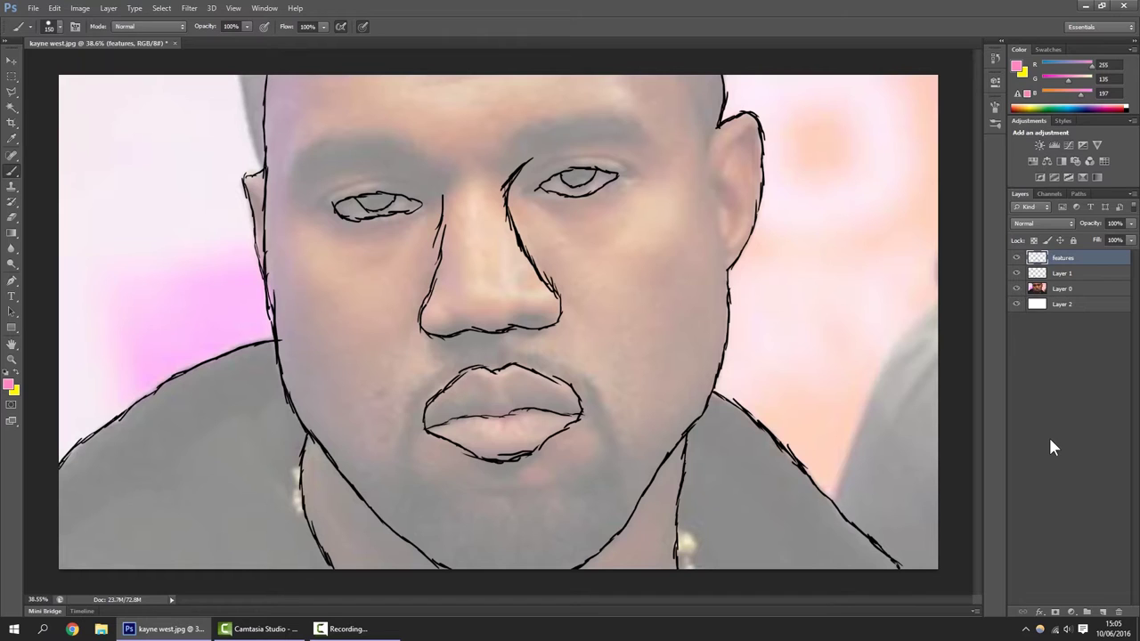
{"action": "key", "text": "ctrl+shift+alt+n"}
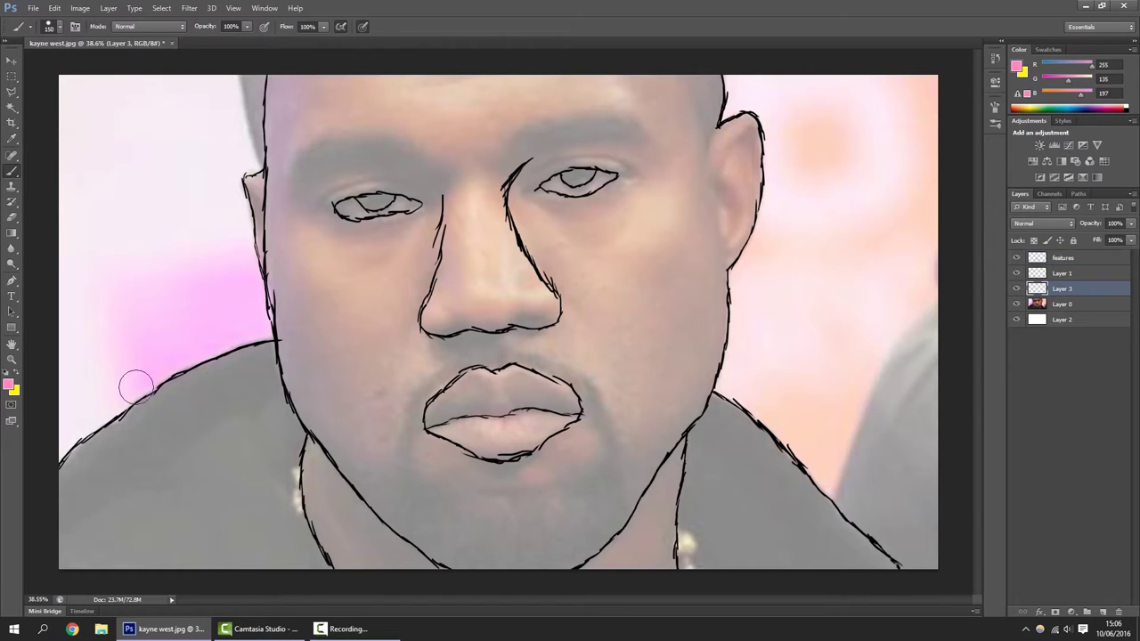
Set the foreground colour to hot pink ff4eaa and zoom in on the lips.
{"action": "left_click", "coordinate": [8, 385]}
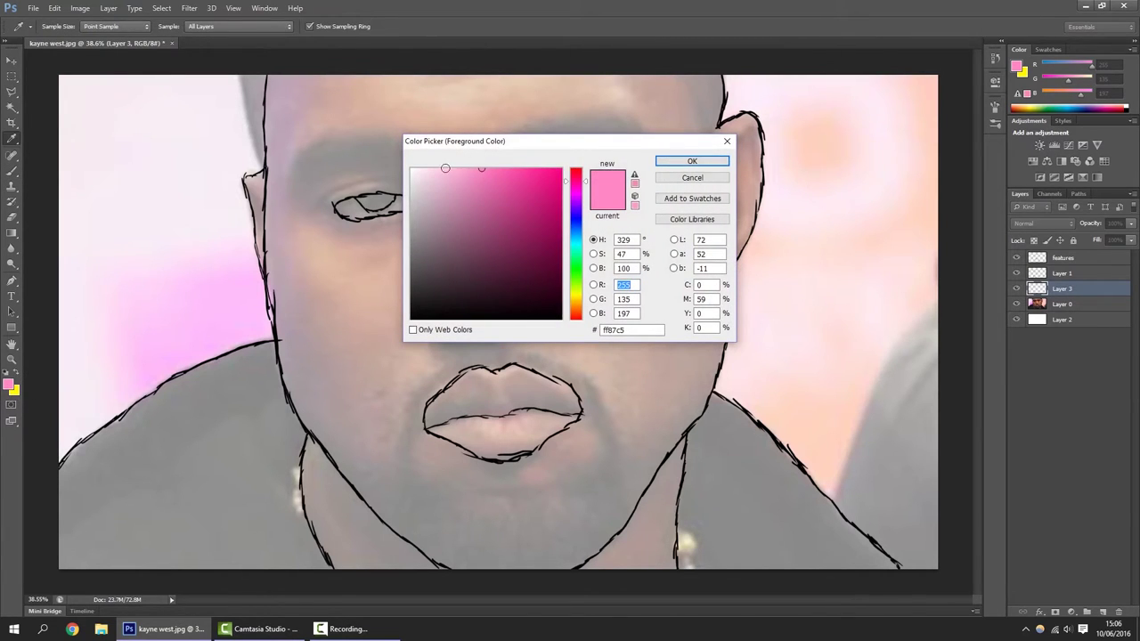
{"action": "left_click", "coordinate": [515, 168]}
{"action": "left_click", "coordinate": [677, 161]}
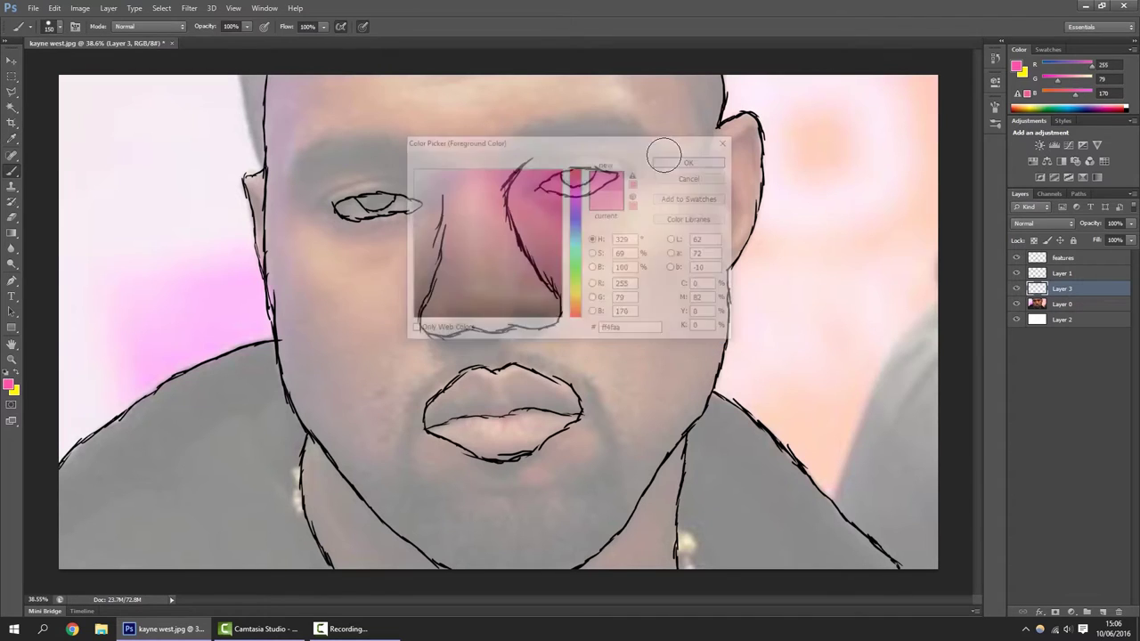
{"action": "scroll", "coordinate": [506, 411], "scroll_direction": "up", "scroll_amount": 3}
{"action": "scroll", "coordinate": [506, 411], "scroll_direction": "up", "scroll_amount": 2}
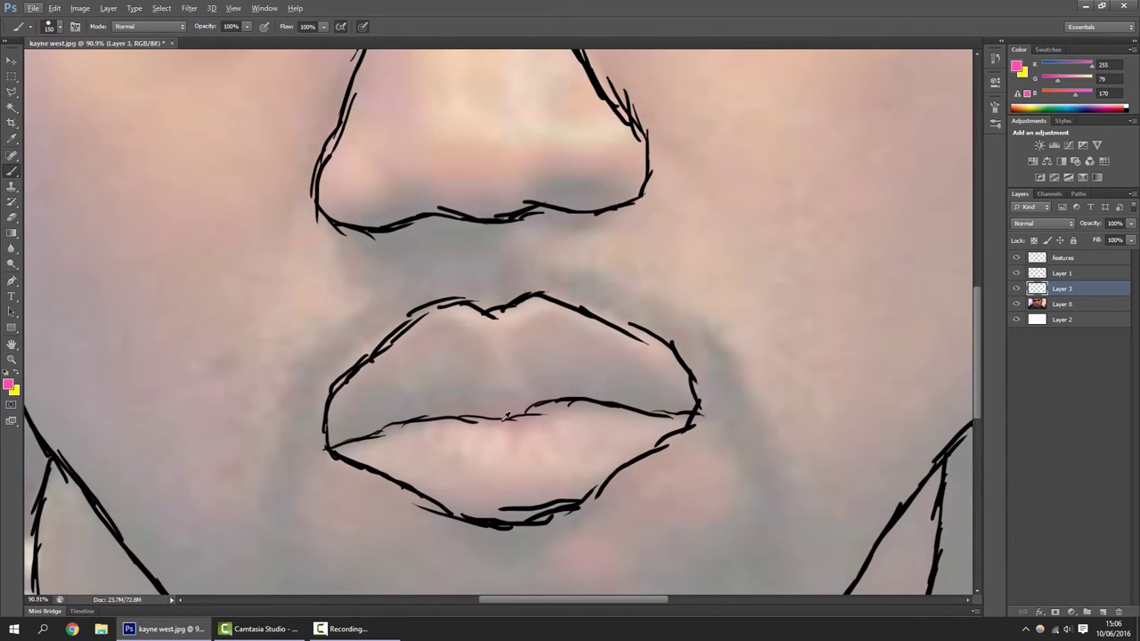
Rename Layer 3 to 'lip colour'.
{"action": "double_click", "coordinate": [1062, 288]}
{"action": "type", "text": "lip colour"}
{"action": "key", "text": "Return"}
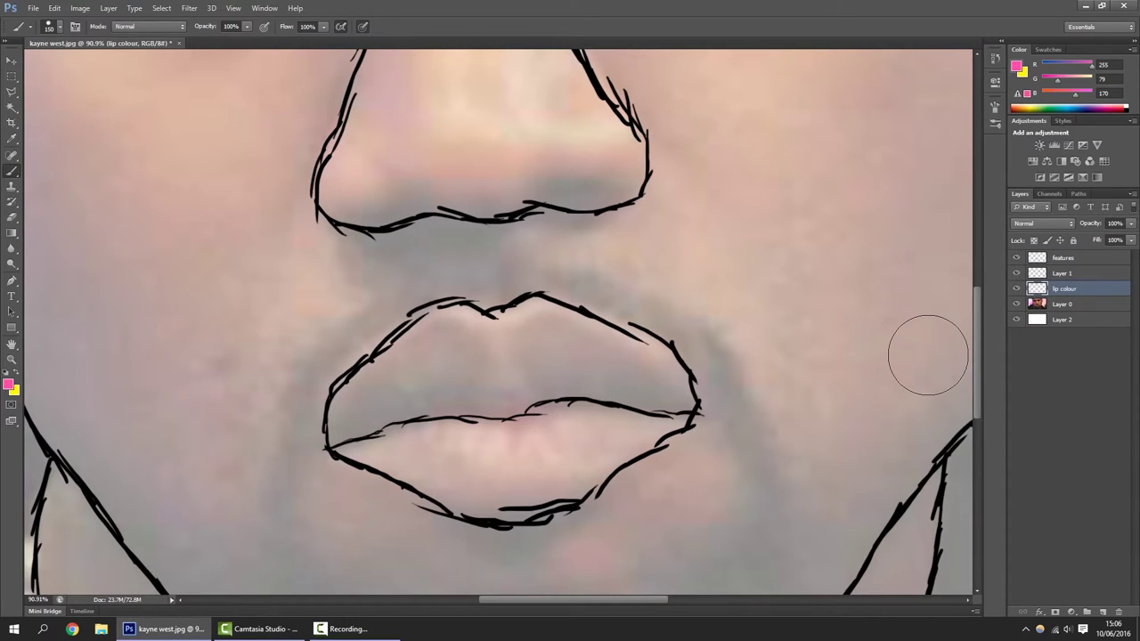
Shrink the brush to 70, paint pink along the lower lip, then shrink the brush to 50.
{"action": "key", "text": "bracketleft"}
{"action": "key", "text": "bracketleft"}
{"action": "key", "text": "bracketleft"}
{"action": "key", "text": "bracketleft"}
{"action": "key", "text": "bracketleft"}
{"action": "key", "text": "bracketleft"}
{"action": "key", "text": "bracketleft"}
{"action": "mouse_move", "coordinate": [456, 463]}
{"action": "left_mouse_down"}
{"action": "mouse_move", "coordinate": [481, 500]}
{"action": "mouse_move", "coordinate": [524, 510]}
{"action": "mouse_move", "coordinate": [658, 354]}
{"action": "mouse_move", "coordinate": [629, 337]}
{"action": "mouse_move", "coordinate": [635, 381]}
{"action": "mouse_move", "coordinate": [660, 393]}
{"action": "mouse_move", "coordinate": [626, 429]}
{"action": "mouse_move", "coordinate": [476, 511]}
{"action": "mouse_move", "coordinate": [426, 472]}
{"action": "mouse_move", "coordinate": [425, 487]}
{"action": "mouse_move", "coordinate": [358, 450]}
{"action": "mouse_move", "coordinate": [370, 463]}
{"action": "mouse_move", "coordinate": [333, 426]}
{"action": "mouse_move", "coordinate": [336, 396]}
{"action": "mouse_move", "coordinate": [361, 386]}
{"action": "mouse_move", "coordinate": [418, 450]}
{"action": "mouse_move", "coordinate": [442, 422]}
{"action": "mouse_move", "coordinate": [416, 464]}
{"action": "mouse_move", "coordinate": [469, 461]}
{"action": "left_mouse_up"}
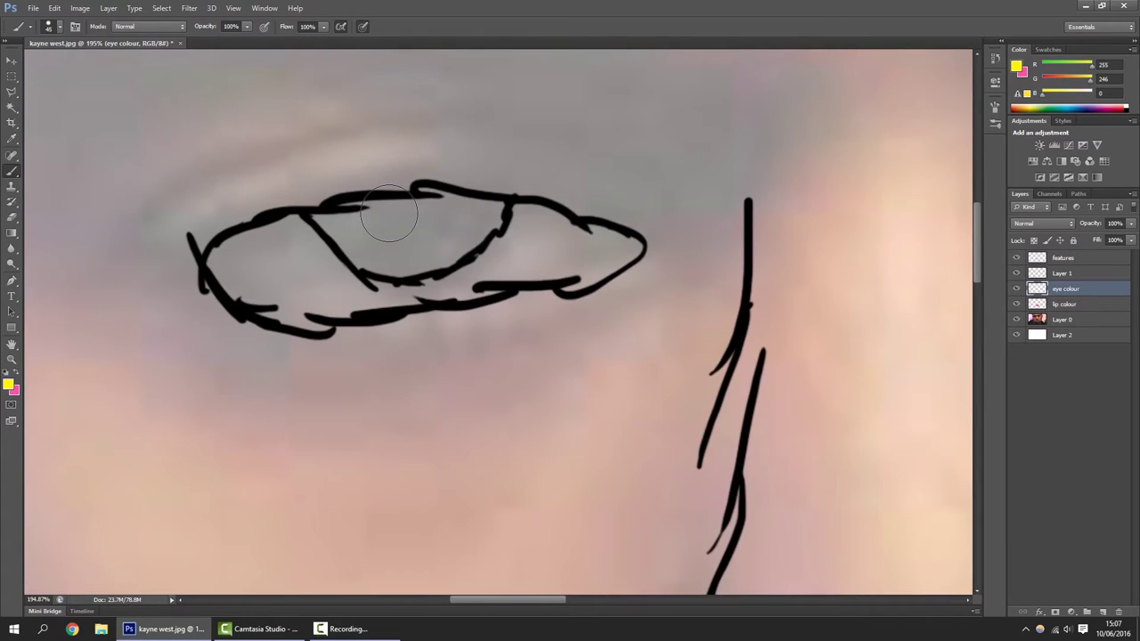
{"action": "key", "text": "bracketleft"}
{"action": "key", "text": "bracketleft"}
{"action": "key", "text": "bracketleft"}
{"action": "key", "text": "bracketleft"}
{"action": "key", "text": "bracketleft"}
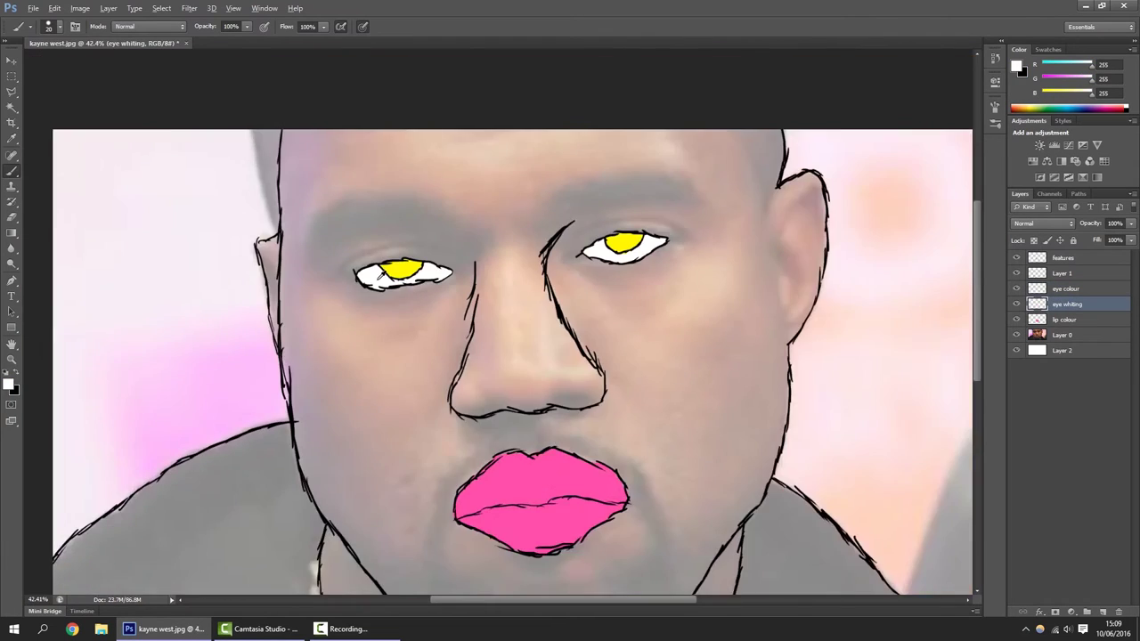
Zoom out to view the yellow irises and white eye whites.
{"action": "scroll", "coordinate": [384, 280], "scroll_direction": "down", "scroll_amount": 3}
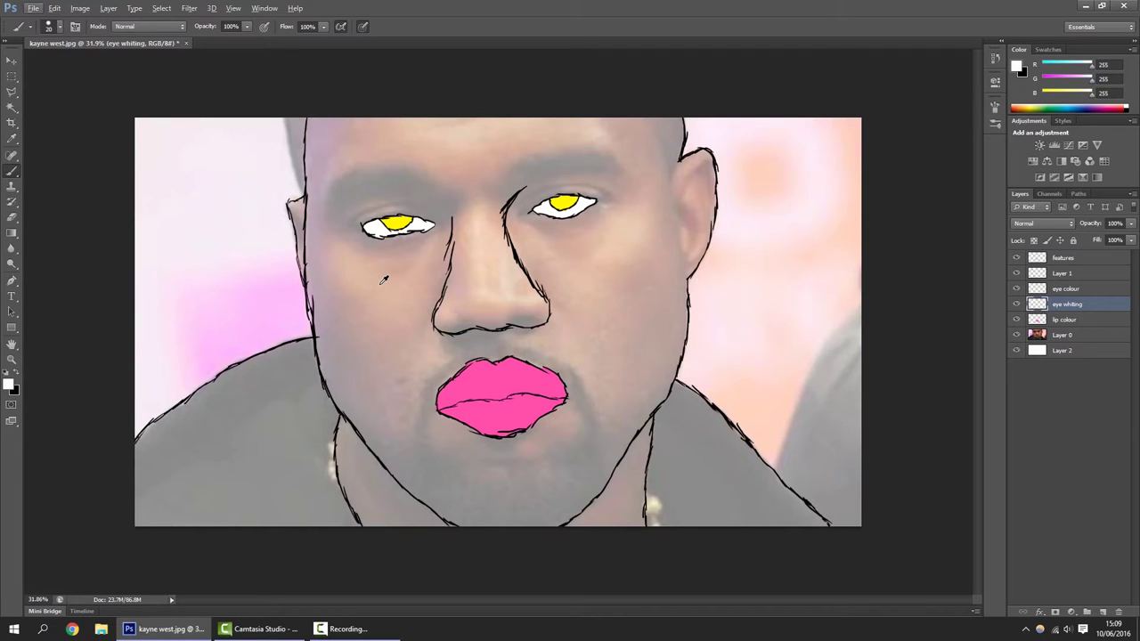
Create a new layer named 'shading' and move it below lip colour.
{"action": "key", "text": "ctrl+shift+n"}
{"action": "type", "text": "shading"}
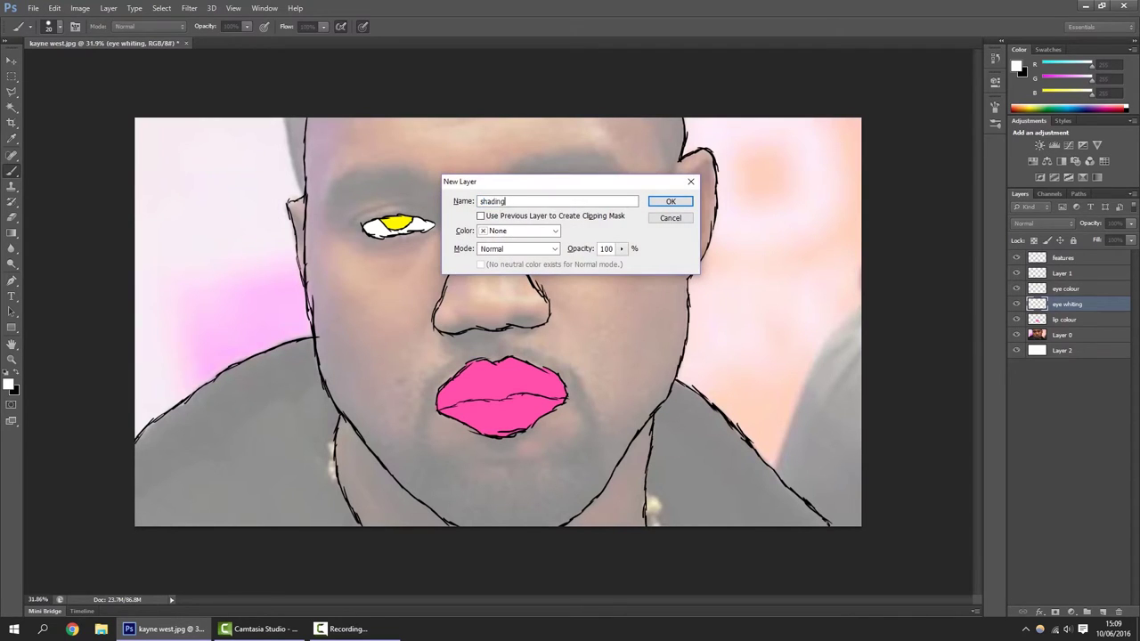
{"action": "key", "text": "Return"}
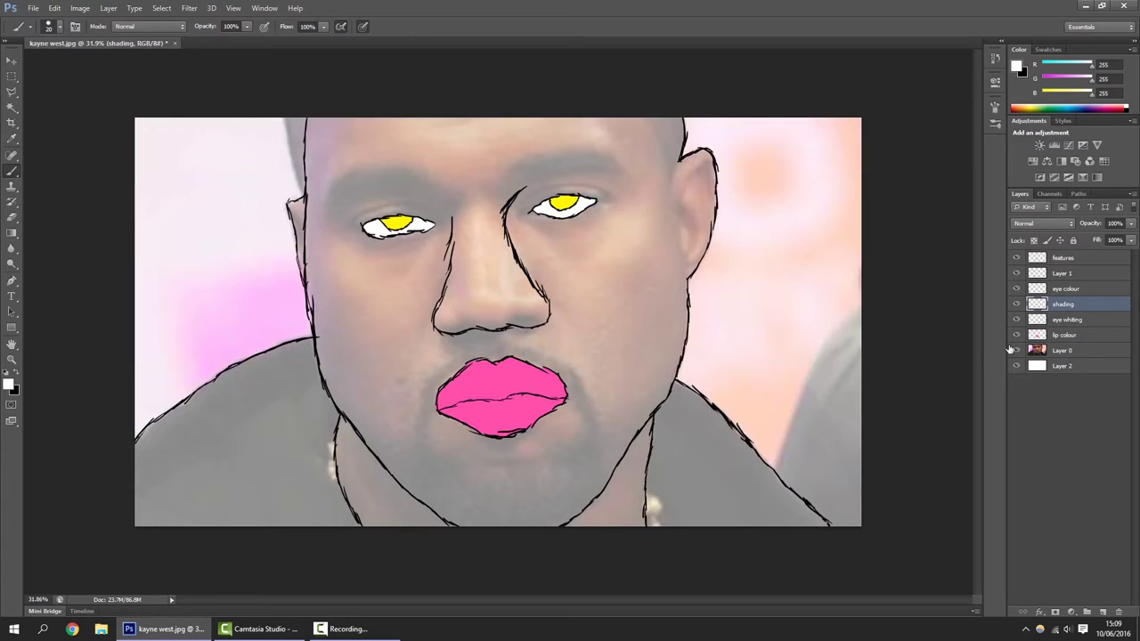
{"action": "left_click_drag", "start_coordinate": [1085, 341], "coordinate": [1085, 343]}
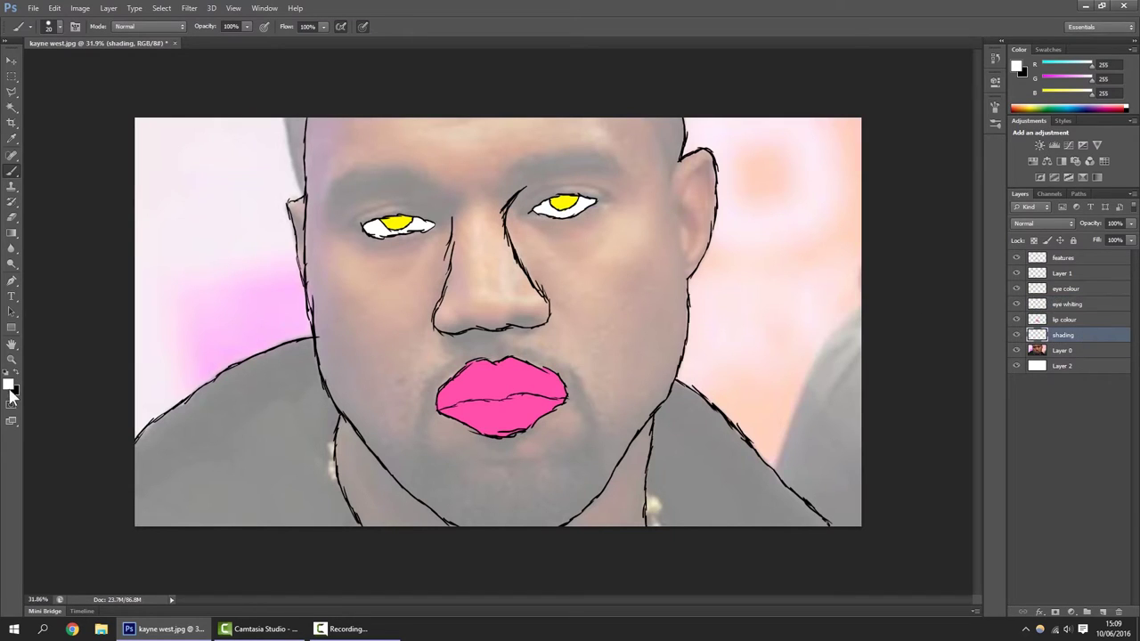
Make black the painting colour and enlarge the brush to 800.
{"action": "left_click", "coordinate": [8, 377]}
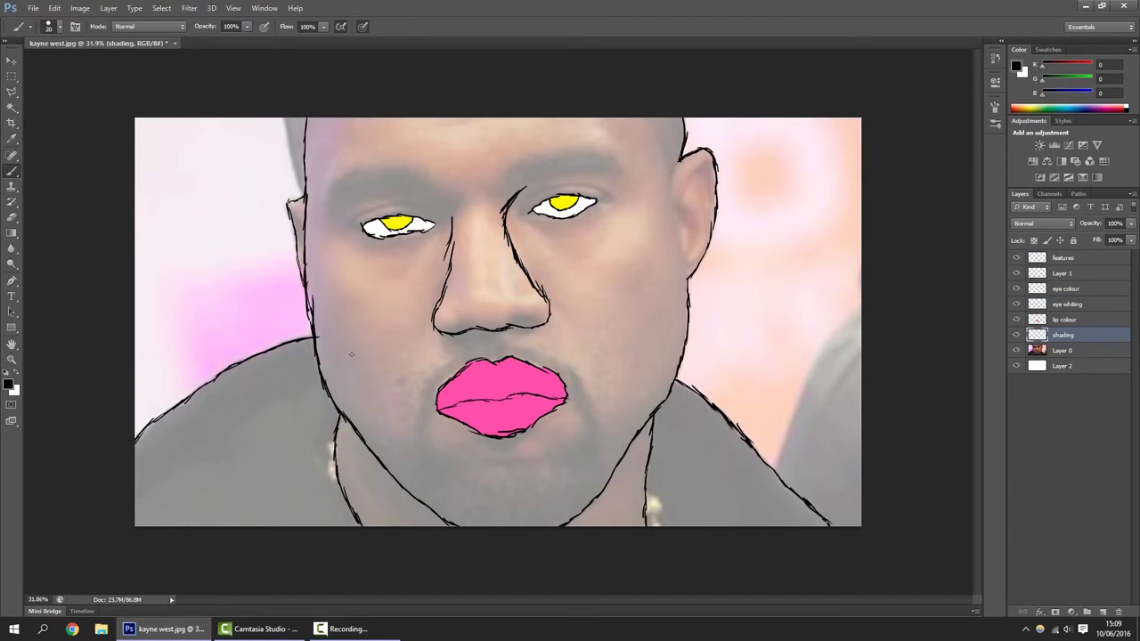
{"action": "key", "text": "bracketright"}
{"action": "key", "text": "bracketright"}
{"action": "key", "text": "bracketright"}
{"action": "key", "text": "bracketright"}
{"action": "key", "text": "bracketright"}
{"action": "key", "text": "bracketright"}
{"action": "key", "text": "bracketright"}
{"action": "key", "text": "bracketright"}
{"action": "key", "text": "bracketright"}
{"action": "key", "text": "bracketright"}
{"action": "key", "text": "bracketright"}
{"action": "key", "text": "bracketright"}
{"action": "key", "text": "bracketright"}
{"action": "key", "text": "bracketright"}
{"action": "key", "text": "bracketright"}
{"action": "key", "text": "bracketright"}
{"action": "key", "text": "bracketright"}
{"action": "key", "text": "bracketright"}
{"action": "key", "text": "bracketright"}
{"action": "left_click", "coordinate": [247, 26]}
Lower brush opacity to about 27%, shrink the brush to 150, and merge hightlights into shading.
{"action": "left_click_drag", "start_coordinate": [244, 41], "coordinate": [203, 40]}
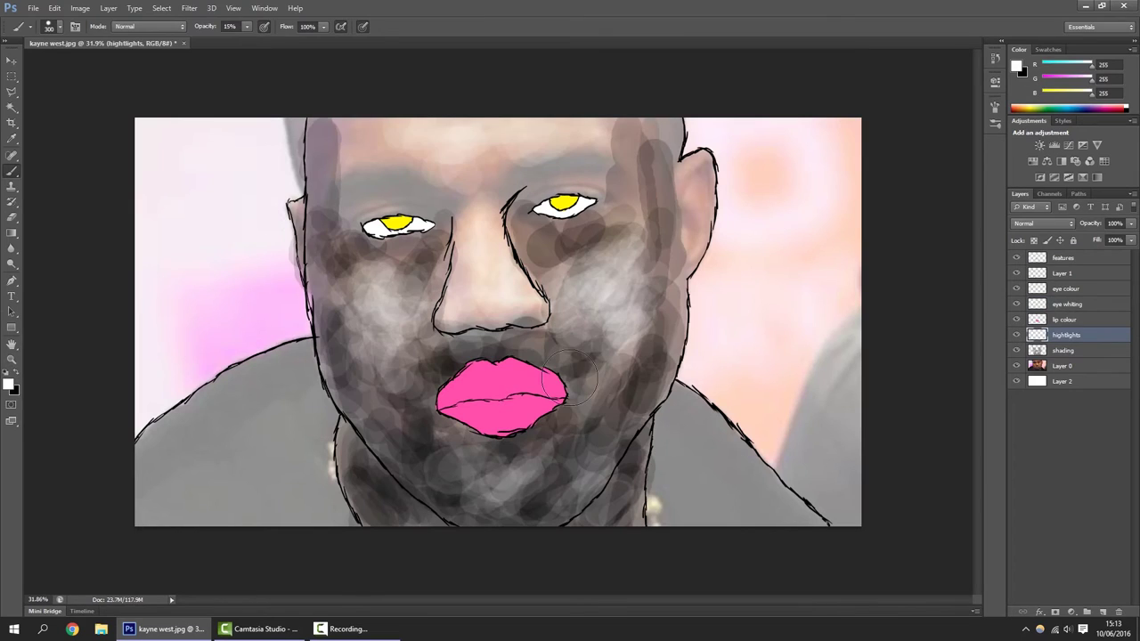
{"action": "key", "text": "bracketleft"}
{"action": "key", "text": "bracketleft"}
{"action": "key", "text": "bracketleft"}
{"action": "key", "text": "bracketleft"}
{"action": "key", "text": "ctrl+e"}
{"action": "left_click", "coordinate": [189, 8]}
Apply a Gaussian Blur with radius 154.7 to the shading layer.
{"action": "mouse_move", "coordinate": [232, 134]}
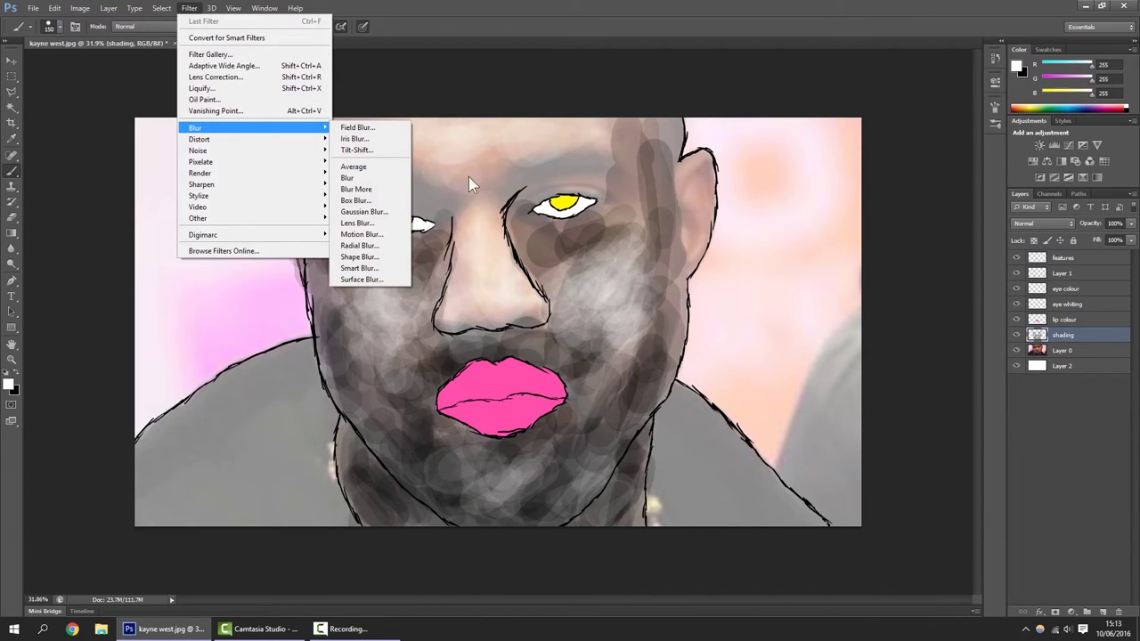
{"action": "left_click", "coordinate": [363, 211]}
{"action": "left_click_drag", "start_coordinate": [733, 324], "coordinate": [776, 326]}
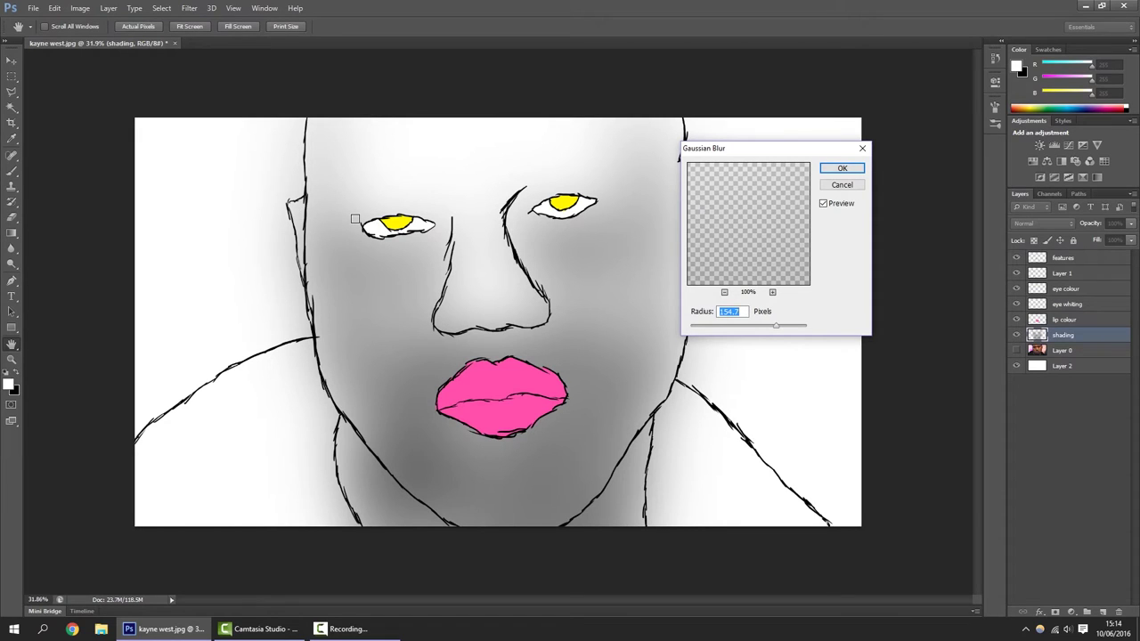
{"action": "key", "text": "Return"}
{"action": "key", "text": "alt+bracketleft"}
Create a new layer named 'skin colour' directly above Layer 0.
{"action": "key", "text": "b"}
{"action": "key", "text": "ctrl+shift+n"}
{"action": "type", "text": "sk"}
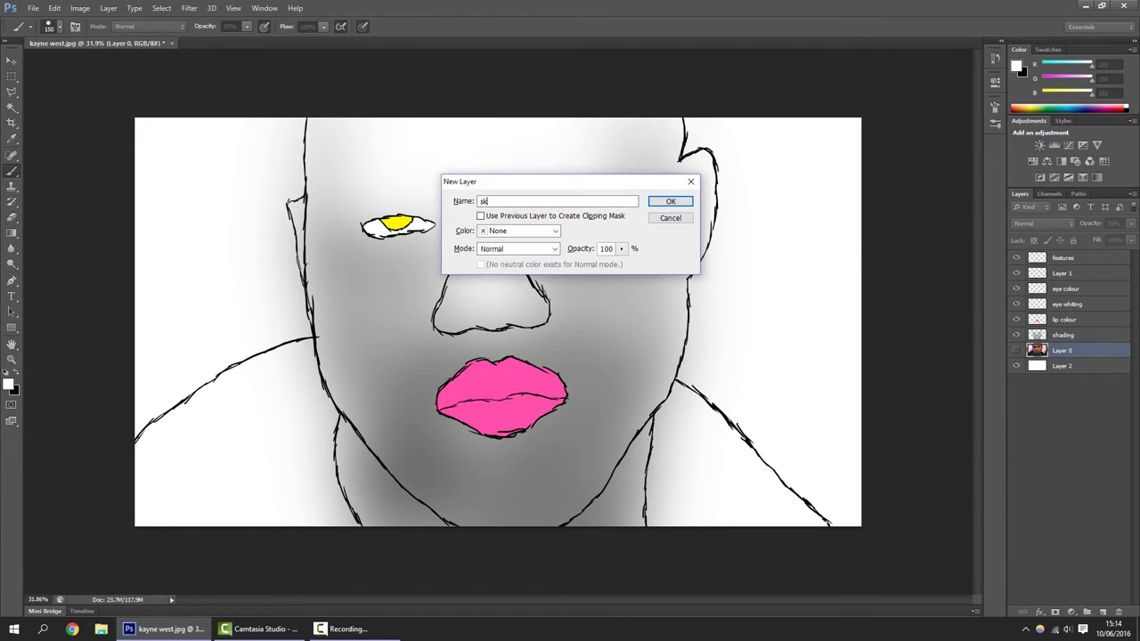
{"action": "type", "text": "in colour"}
{"action": "key", "text": "Return"}
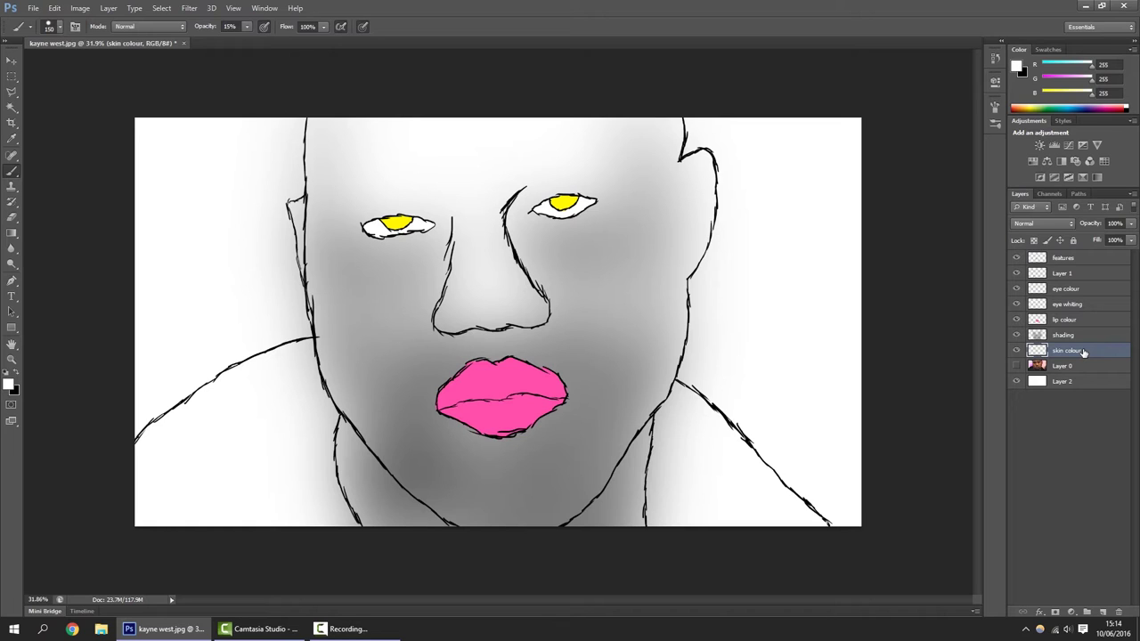
{"action": "left_click", "coordinate": [8, 387]}
Pick a deep, slightly desaturated purple in the Color Picker as the painting colour.
{"action": "left_click_drag", "start_coordinate": [576, 281], "coordinate": [576, 199]}
{"action": "left_click", "coordinate": [556, 171]}
{"action": "left_click", "coordinate": [552, 212]}
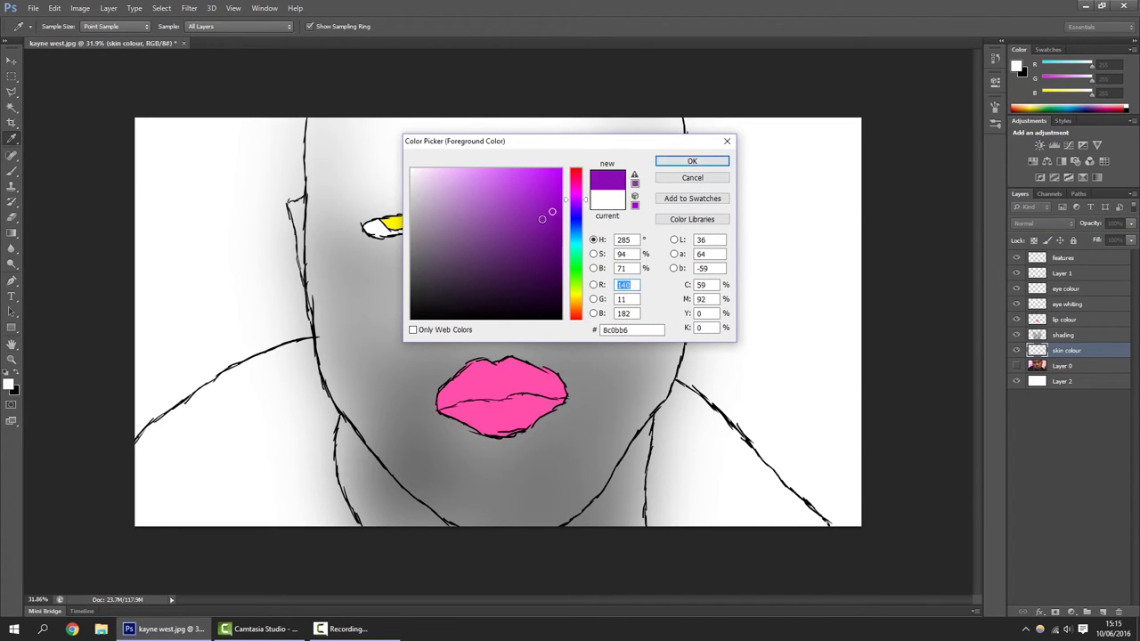
{"action": "left_click_drag", "start_coordinate": [540, 210], "coordinate": [536, 212]}
{"action": "left_click", "coordinate": [692, 161]}
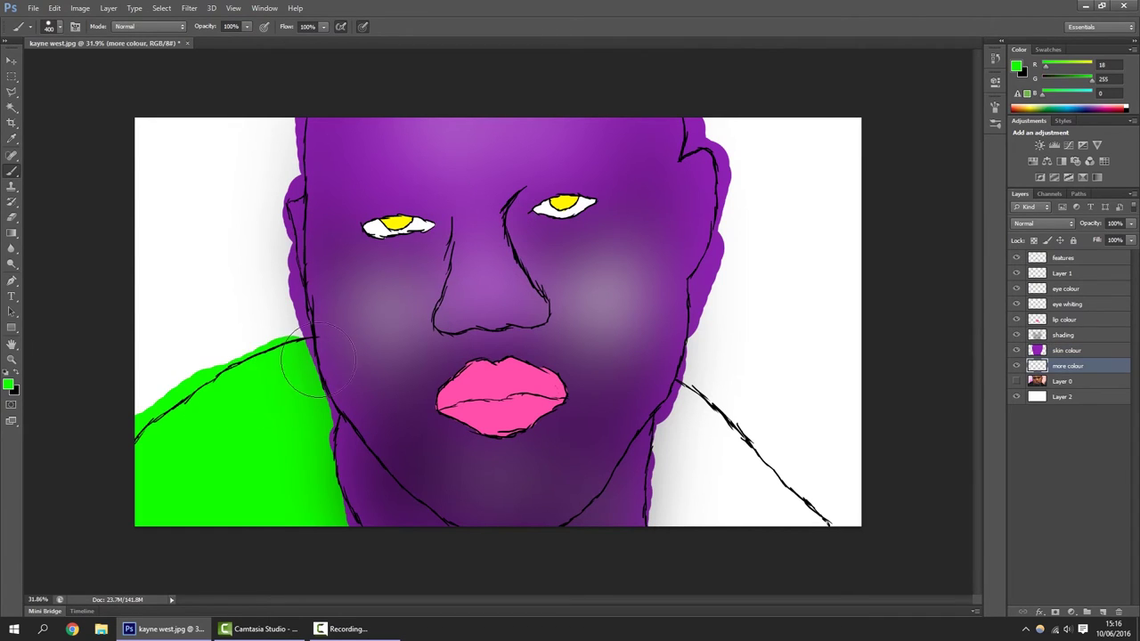
Paint the right shoulder green, then switch to the Eraser to clean stray paint.
{"action": "mouse_move", "coordinate": [615, 493]}
{"action": "left_mouse_down"}
{"action": "mouse_move", "coordinate": [661, 485]}
{"action": "mouse_move", "coordinate": [683, 527]}
{"action": "mouse_move", "coordinate": [676, 511]}
{"action": "mouse_move", "coordinate": [694, 502]}
{"action": "mouse_move", "coordinate": [811, 513]}
{"action": "mouse_move", "coordinate": [744, 492]}
{"action": "mouse_move", "coordinate": [672, 430]}
{"action": "mouse_move", "coordinate": [710, 434]}
{"action": "mouse_move", "coordinate": [664, 424]}
{"action": "left_mouse_up"}
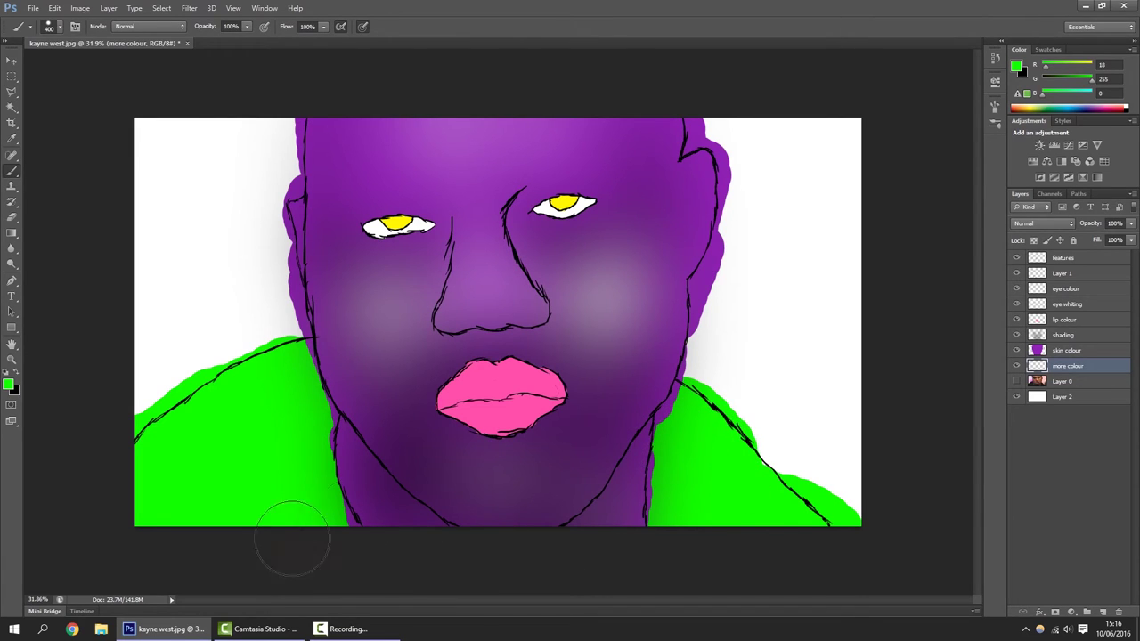
{"action": "key", "text": "e"}
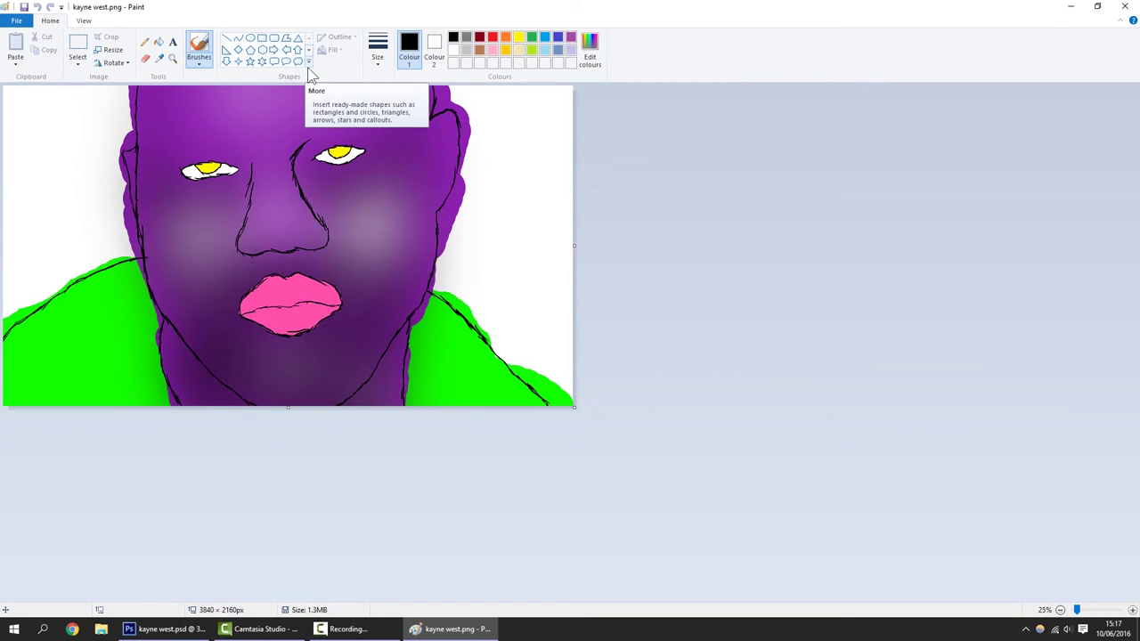
Set up a textured Paint brush with a chosen line thickness for the beard.
{"action": "left_click", "coordinate": [198, 62]}
{"action": "left_click", "coordinate": [271, 85]}
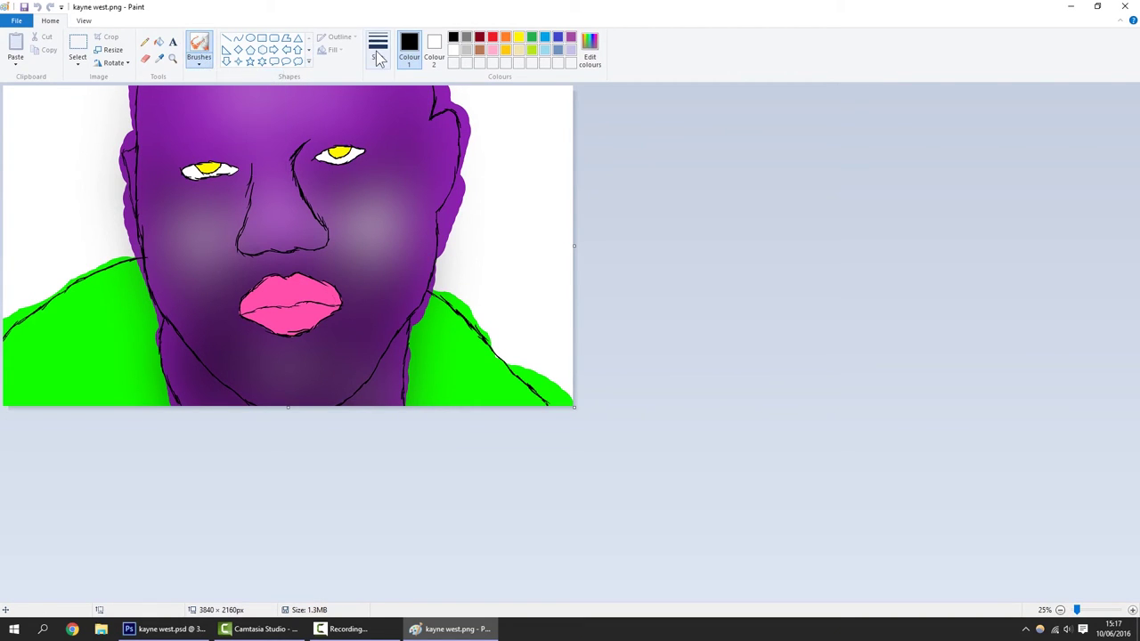
{"action": "left_click", "coordinate": [378, 53]}
{"action": "left_click", "coordinate": [396, 156]}
{"action": "scroll", "coordinate": [396, 156], "scroll_direction": "up", "scroll_amount": 1}
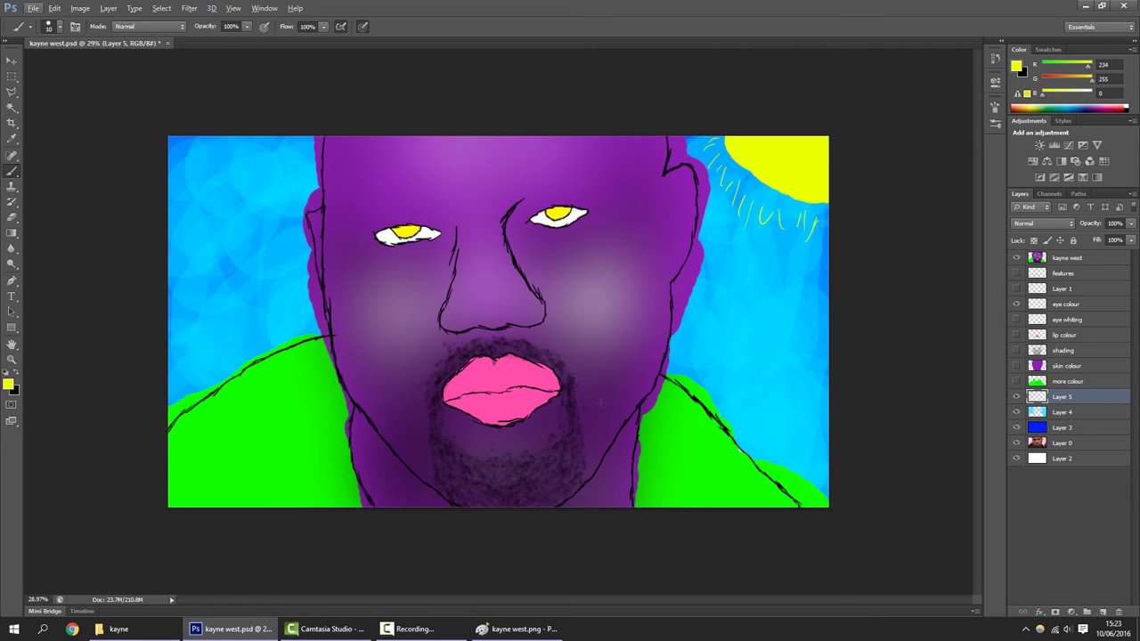
Duplicate Layer 0 with Ctrl+J and move the copy to the top of the stack.
{"action": "left_click", "coordinate": [1086, 444]}
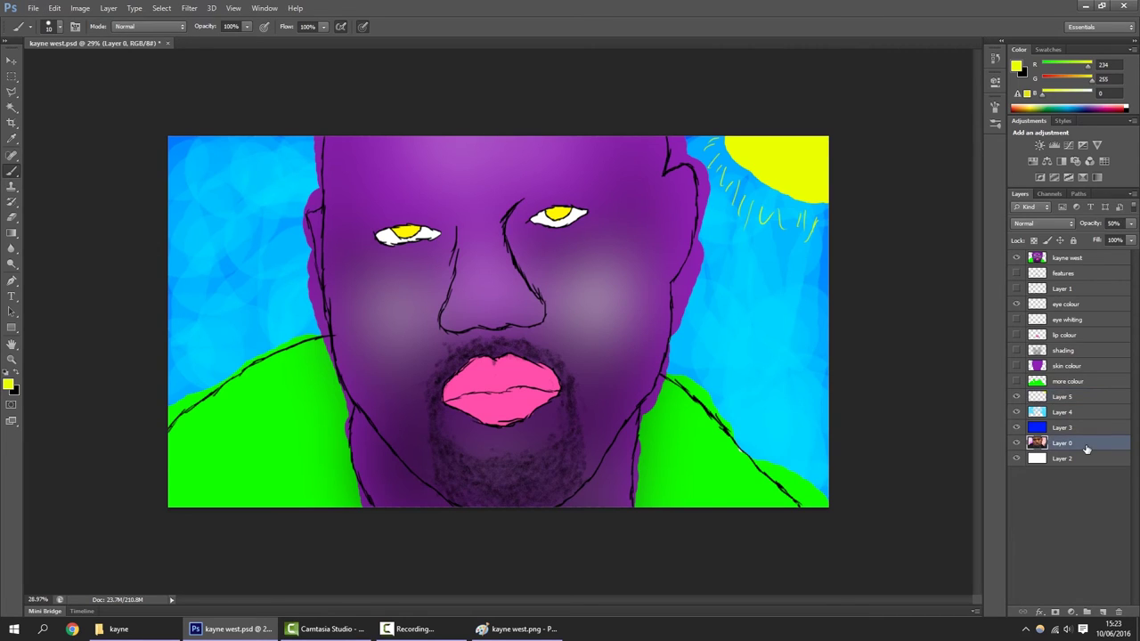
{"action": "key", "text": "ctrl+j"}
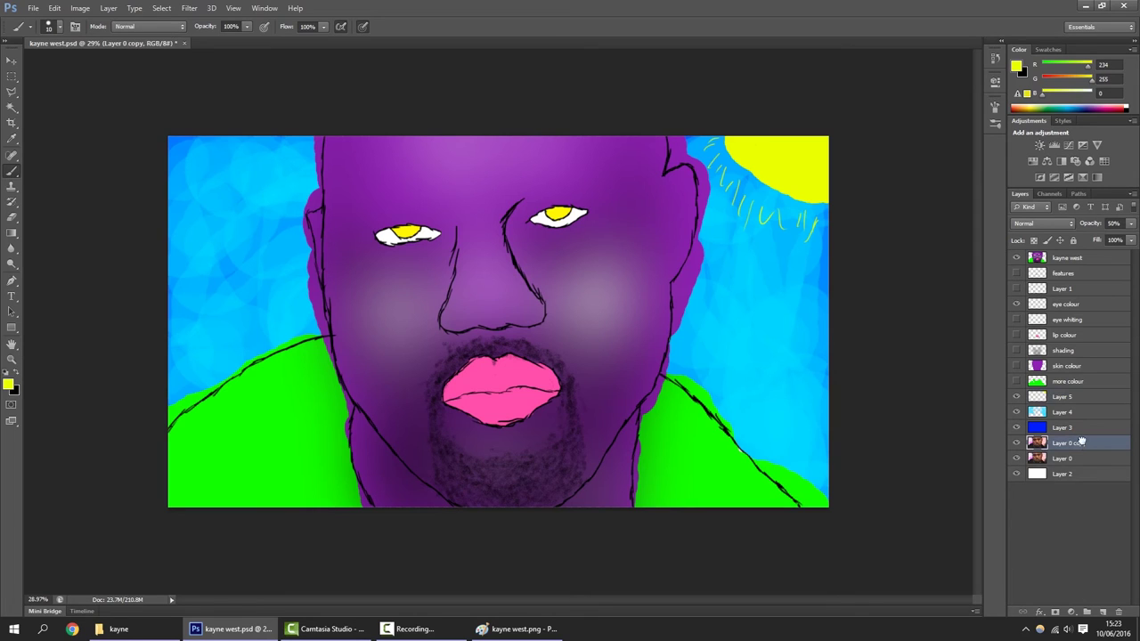
{"action": "left_click_drag", "start_coordinate": [1086, 445], "coordinate": [1115, 257]}
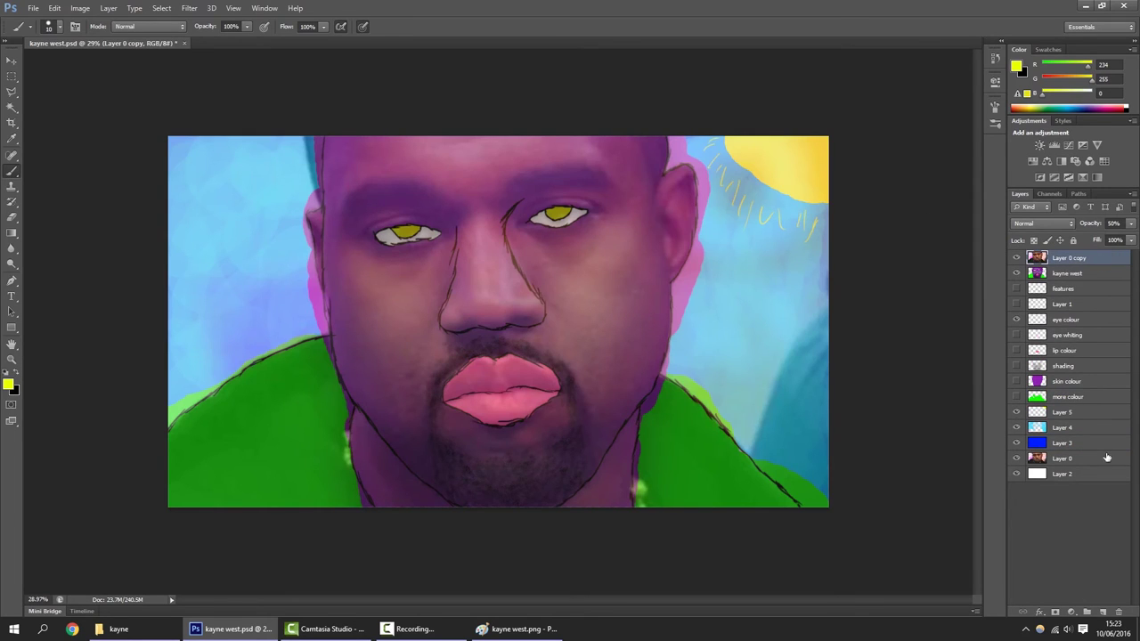
{"action": "left_click", "coordinate": [1130, 223]}
Set the photo copy to 100% opacity, then browse Filter Gallery's Brush Strokes and cancel.
{"action": "left_click_drag", "start_coordinate": [1100, 239], "coordinate": [1133, 238]}
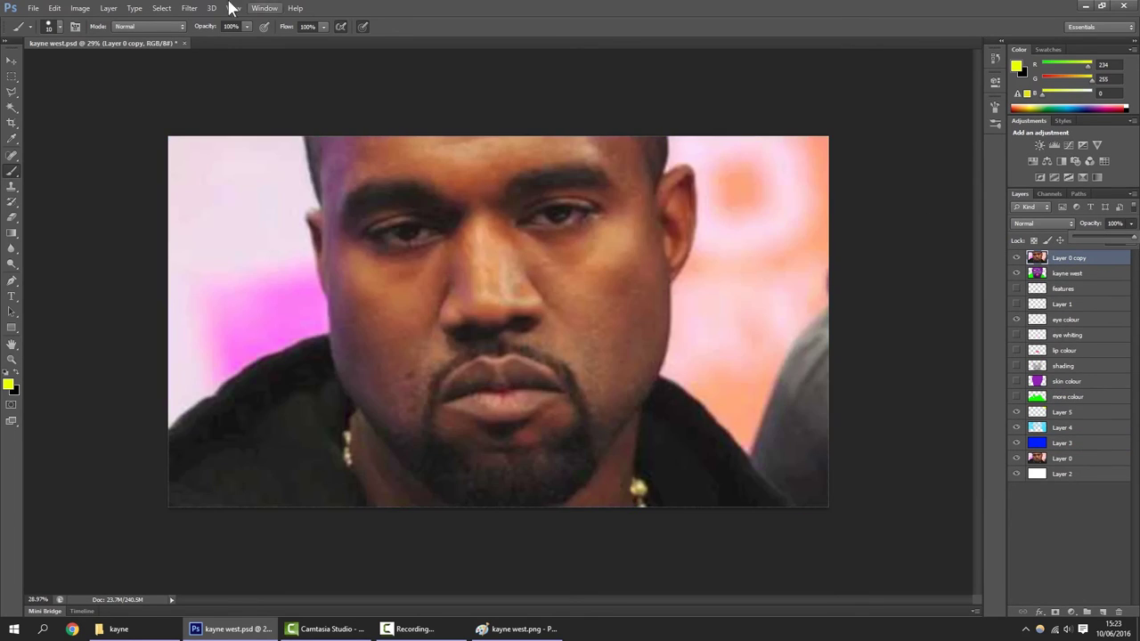
{"action": "left_click", "coordinate": [189, 8]}
{"action": "left_click", "coordinate": [189, 8]}
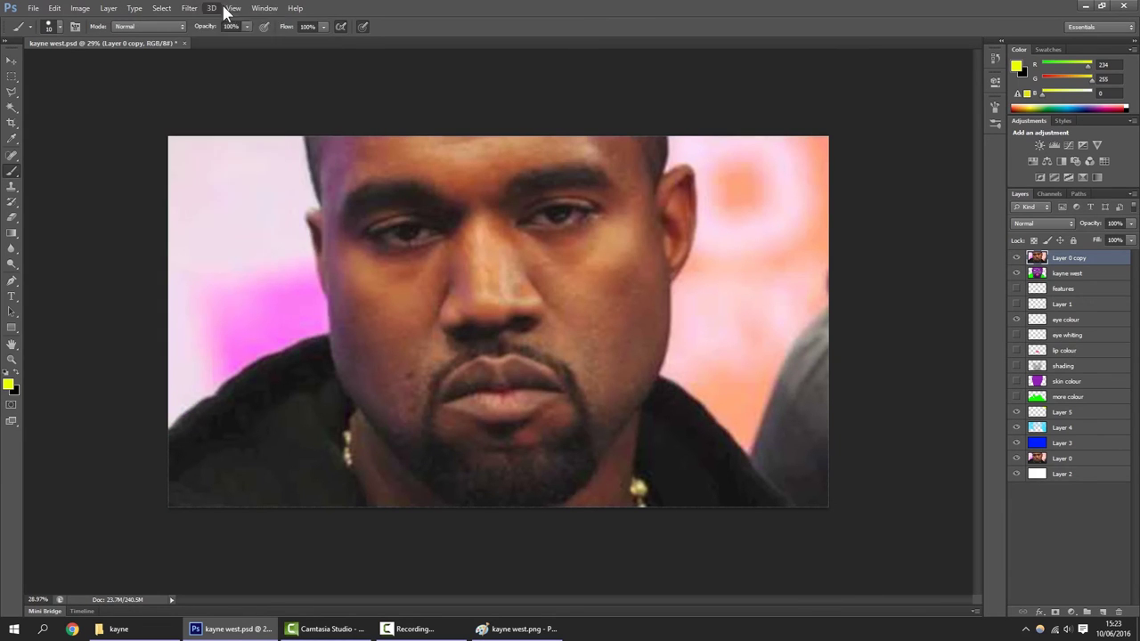
{"action": "left_click", "coordinate": [212, 8]}
{"action": "mouse_move", "coordinate": [189, 8]}
{"action": "left_click", "coordinate": [221, 55]}
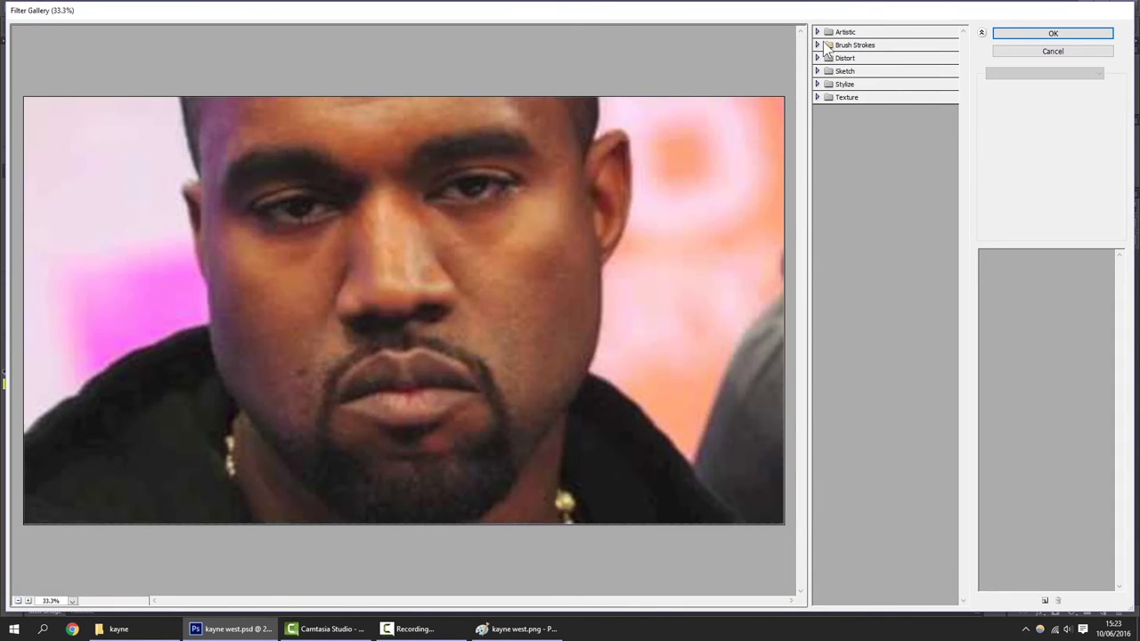
{"action": "left_click", "coordinate": [825, 45]}
{"action": "key", "text": "Escape"}
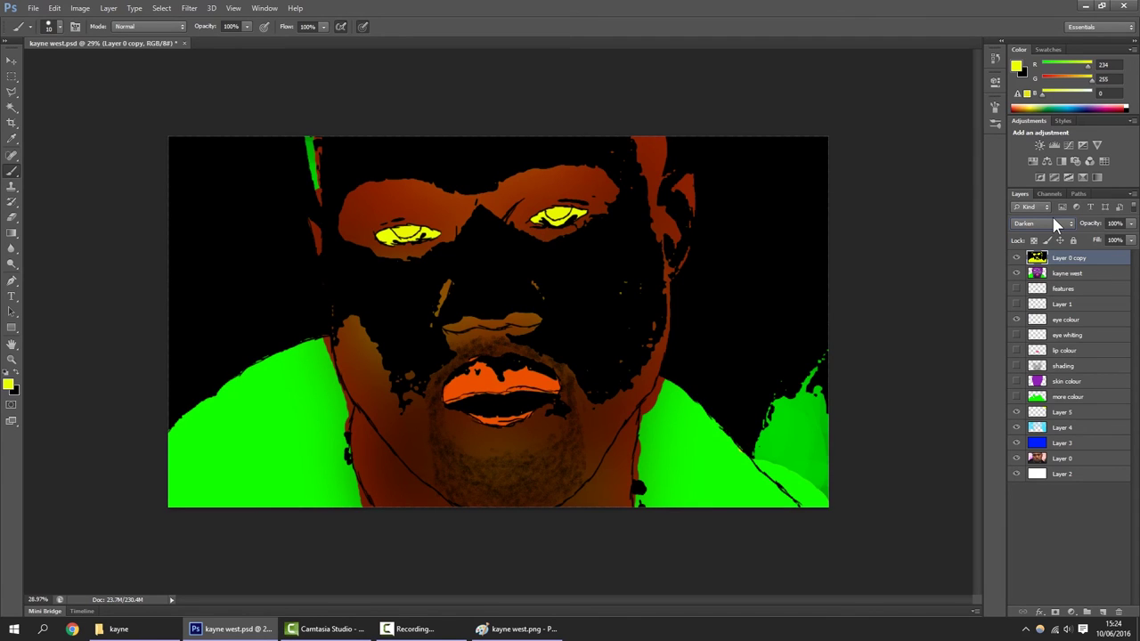
Cycle Layer 0 copy's blend mode through Color Burn, Lighten and Difference to Divide.
{"action": "scroll", "coordinate": [1054, 217], "scroll_direction": "down", "scroll_amount": 2}
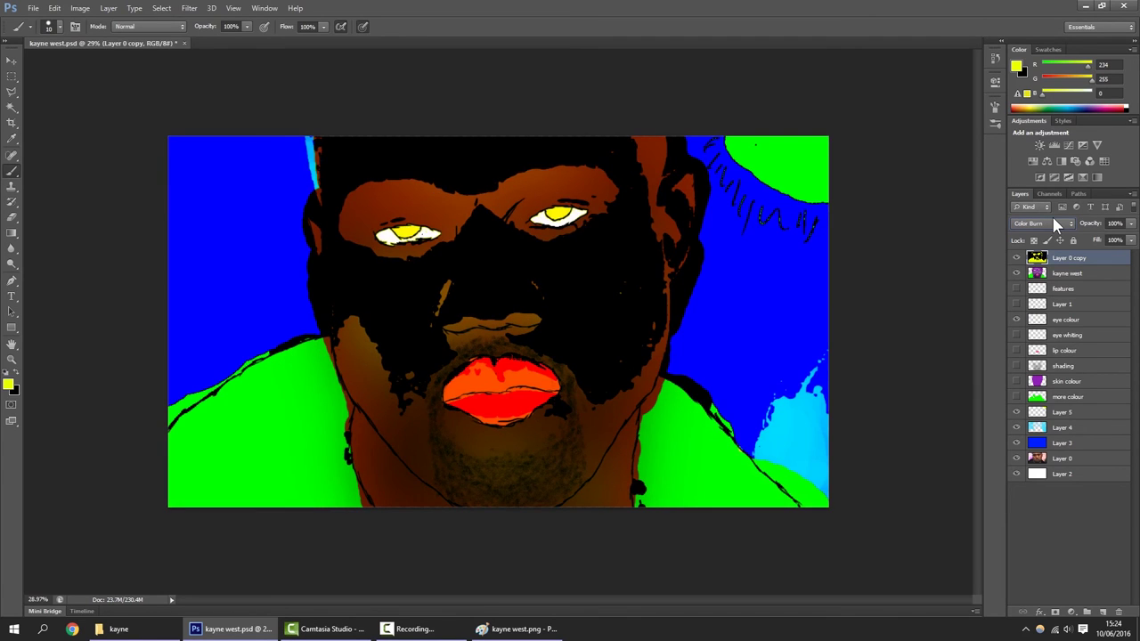
{"action": "scroll", "coordinate": [1053, 222], "scroll_direction": "down", "scroll_amount": 3}
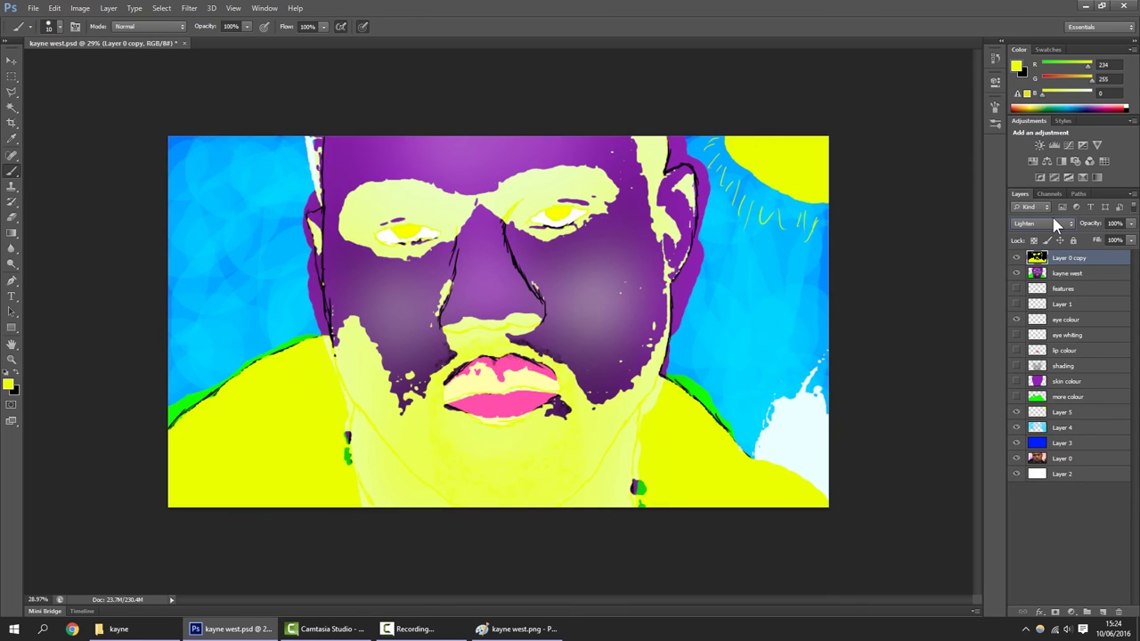
{"action": "scroll", "coordinate": [1054, 220], "scroll_direction": "down", "scroll_amount": 12}
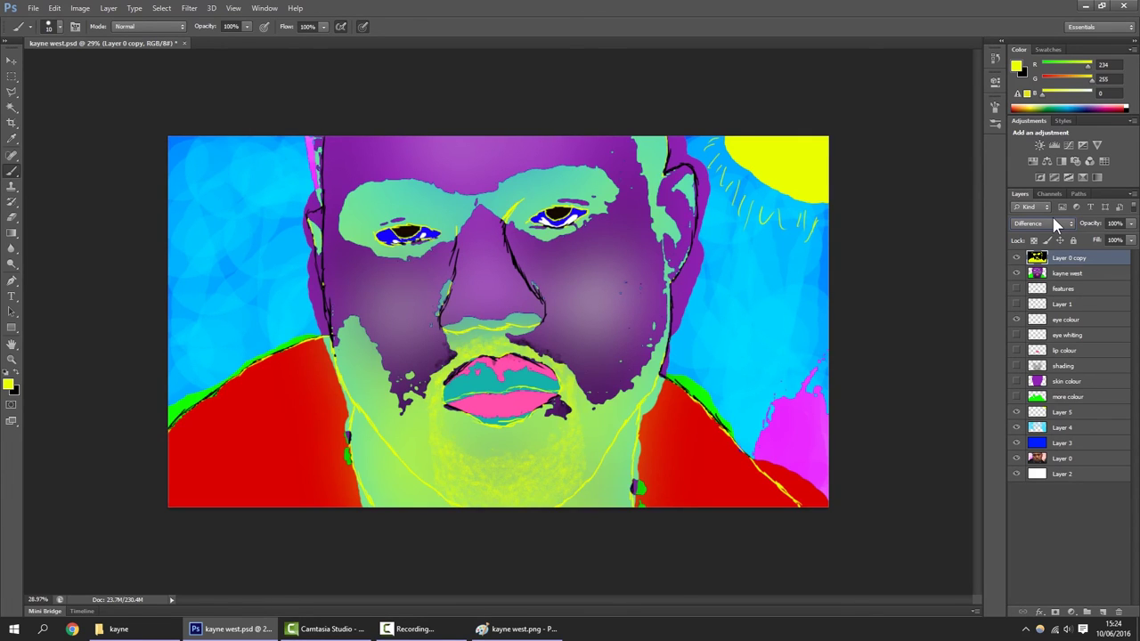
{"action": "scroll", "coordinate": [1054, 224], "scroll_direction": "down", "scroll_amount": 3}
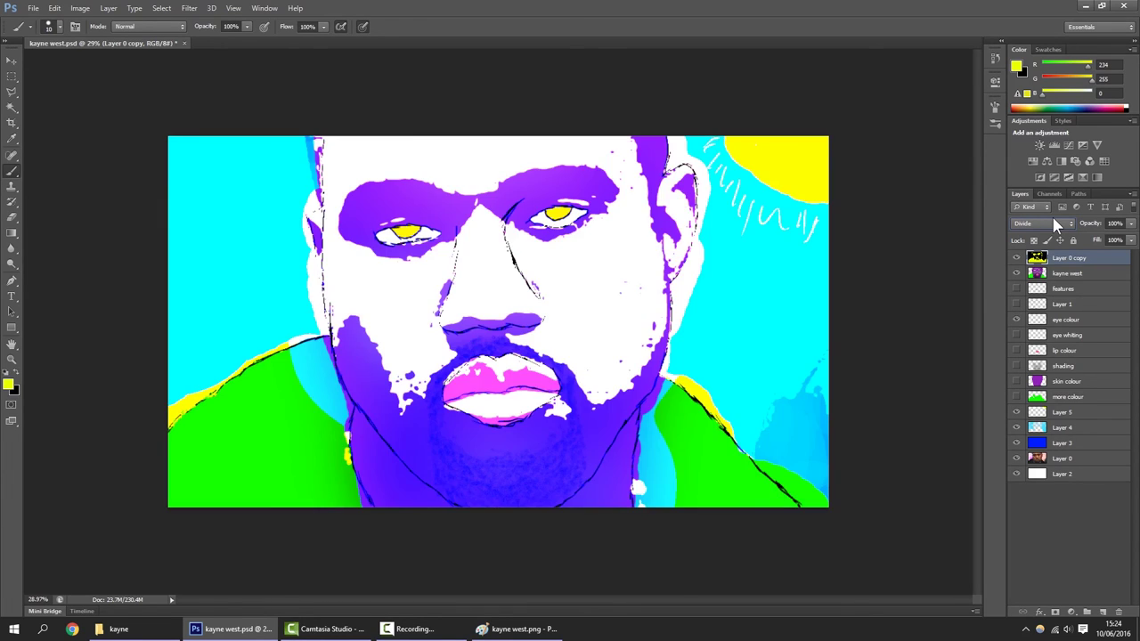